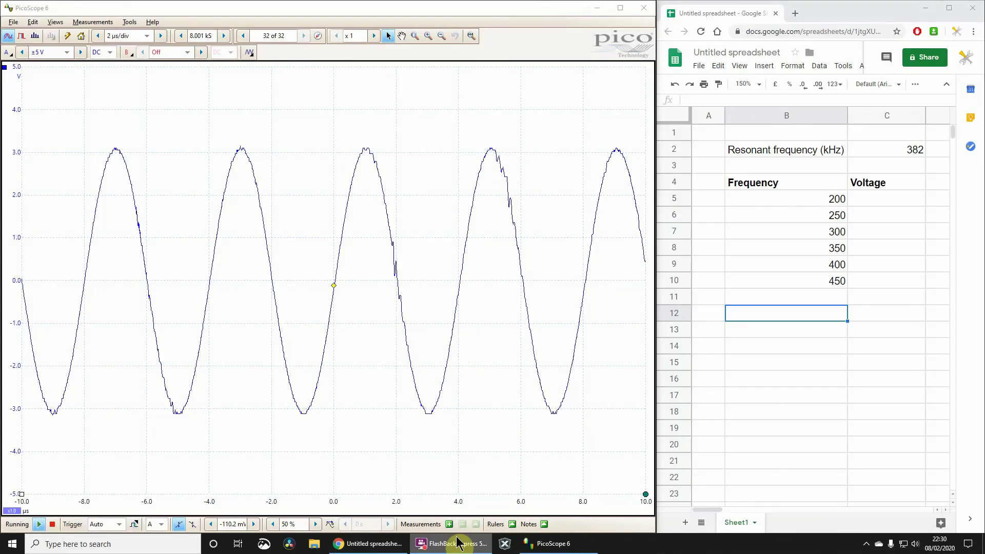
# - Keep channel A on the ±5 V range and add an AC RMS measurement for channel A
pyautogui.click(448, 524)
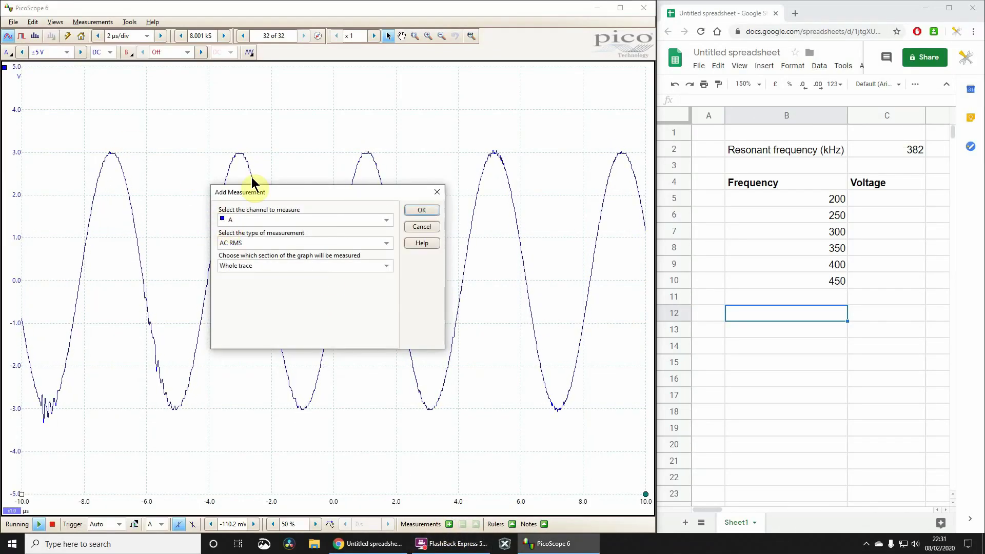
pyautogui.click(420, 210)
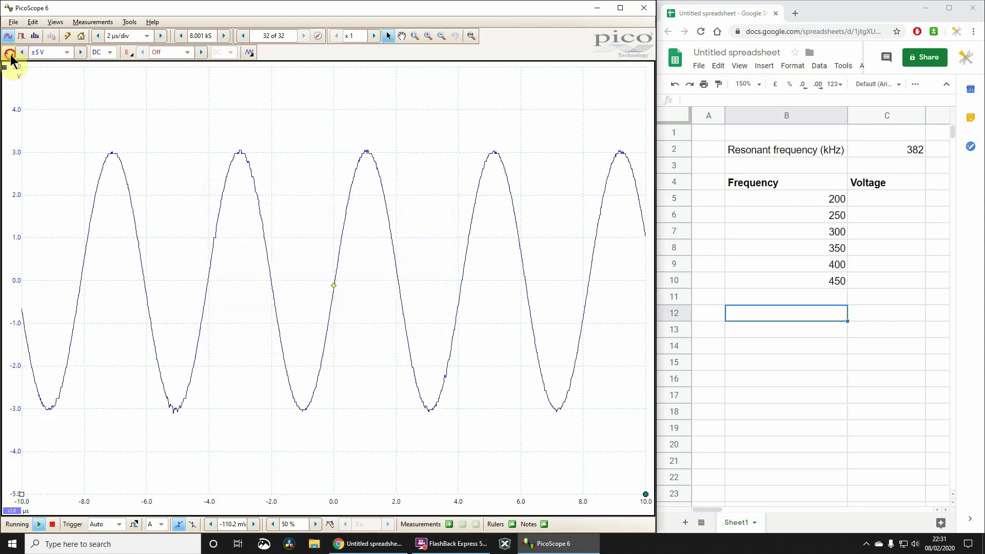
pyautogui.click(10, 54)
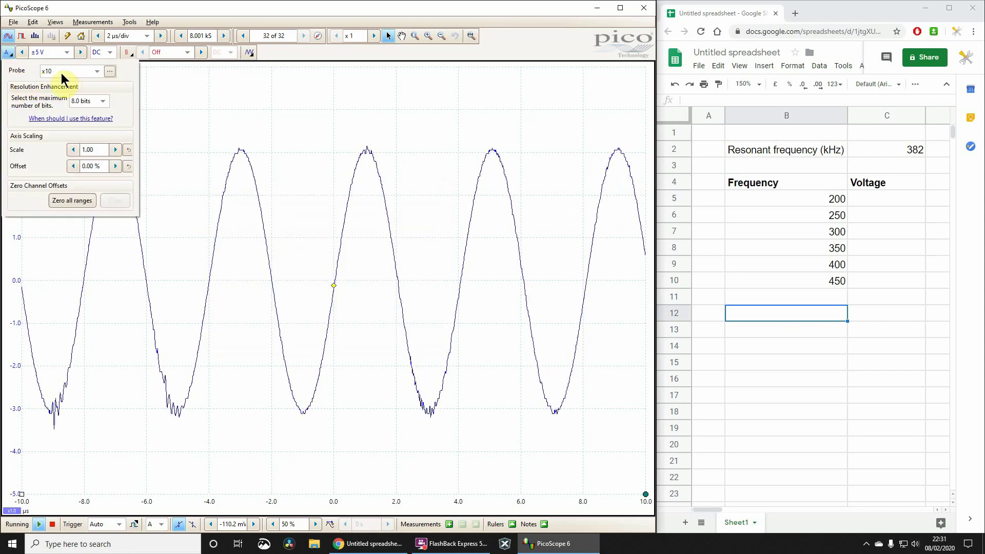
pyautogui.click(67, 52)
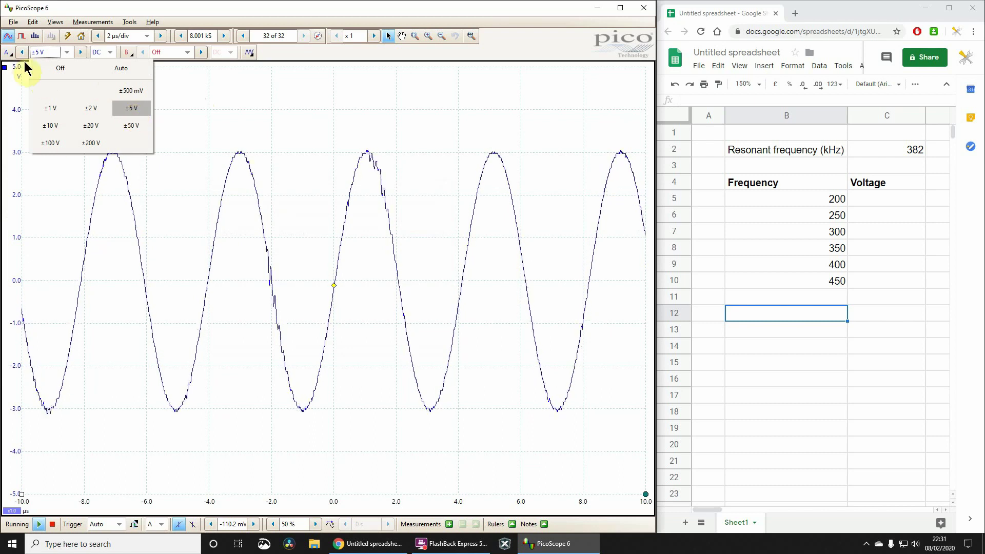
pyautogui.click(128, 108)
pyautogui.click(450, 524)
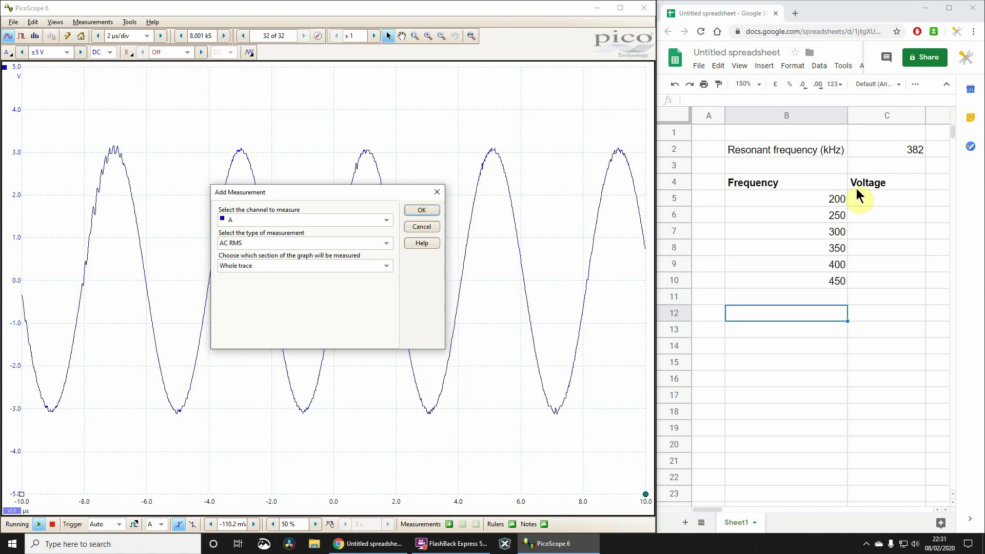
pyautogui.click(417, 209)
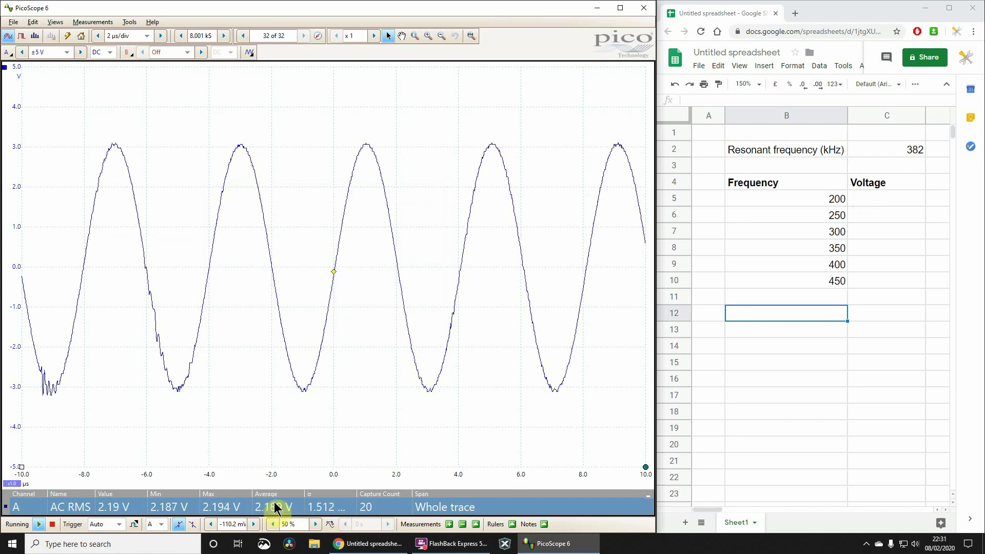
# - Add a second channel A measurement of type Frequency
pyautogui.click(449, 524)
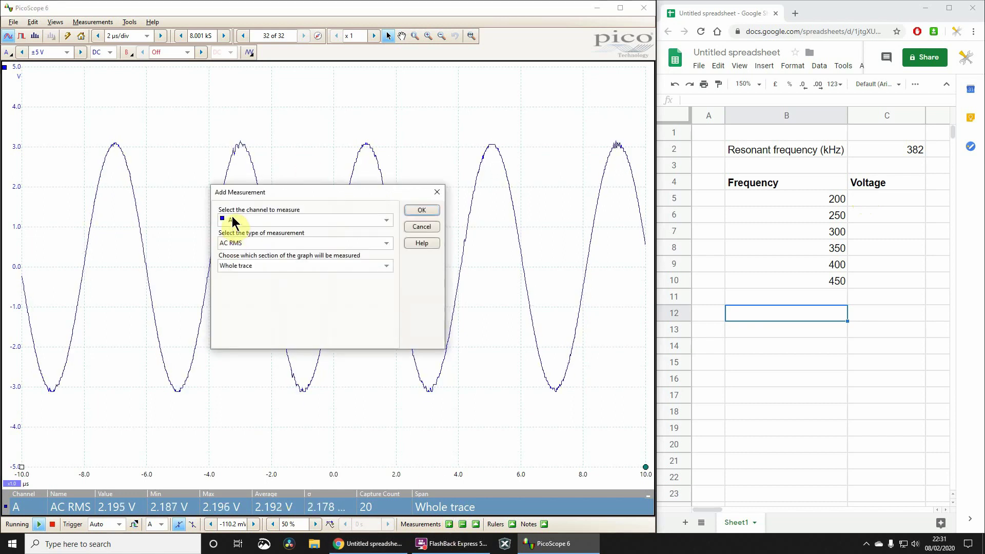
pyautogui.click(248, 243)
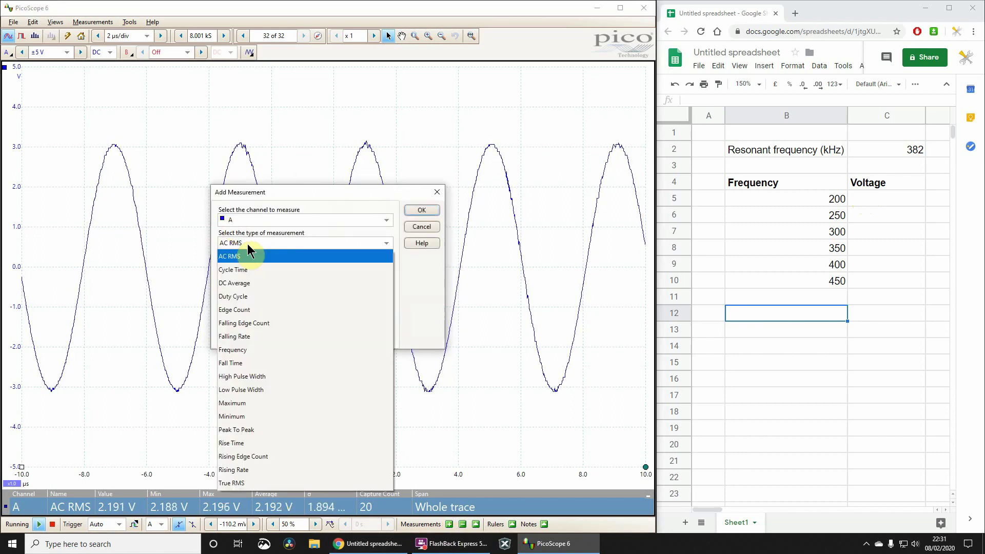
pyautogui.click(243, 351)
pyautogui.click(426, 210)
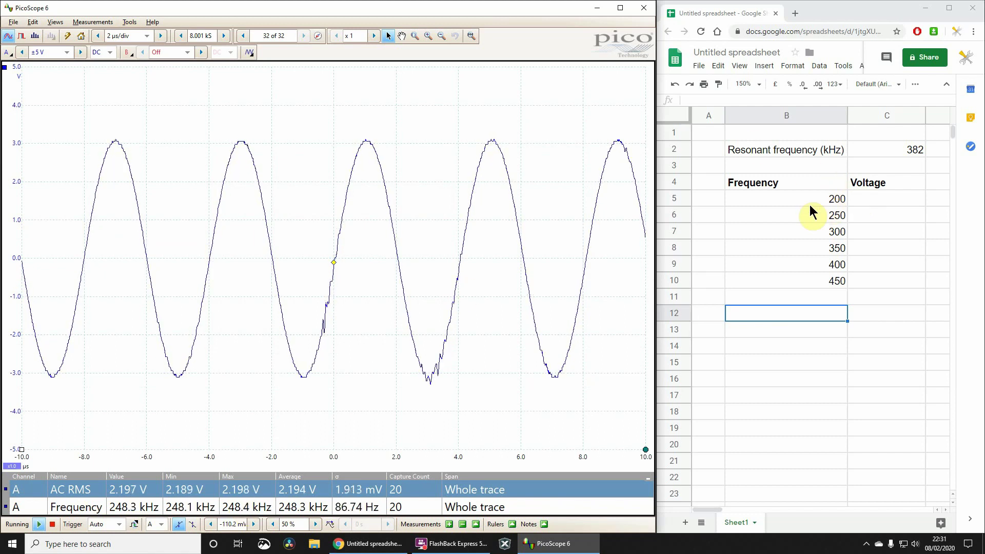
# - Enter the voltages 1.62, 2.21, 2.6, 2.51, 2.14 and 1.83 into C5:C10
pyautogui.click(871, 198)
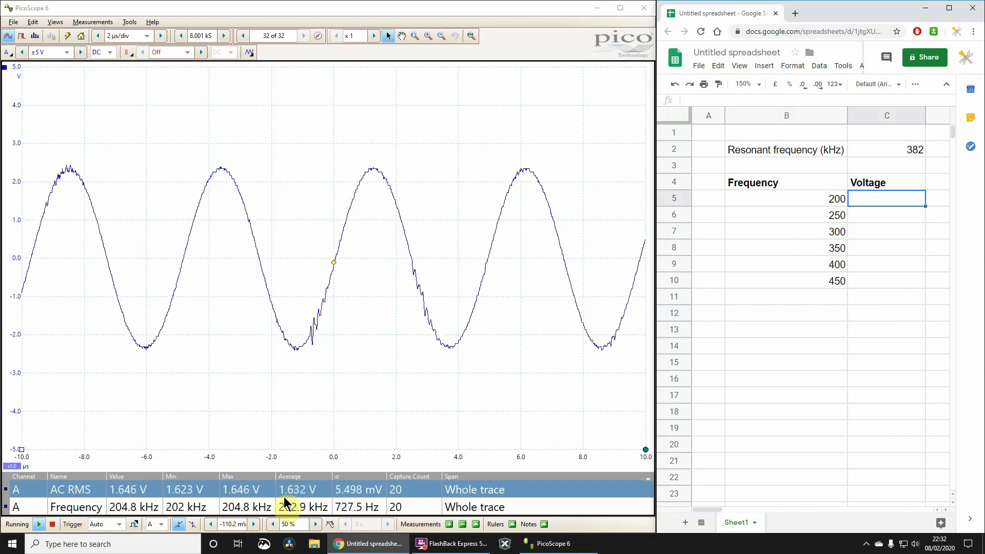
pyautogui.write('2')
pyautogui.press('Return')
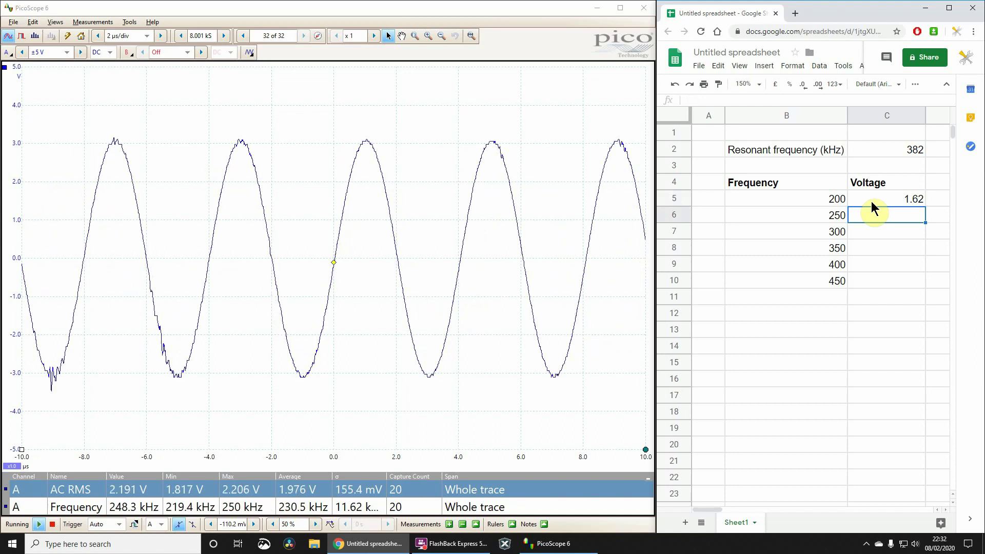
pyautogui.write('2.21')
pyautogui.press('Return')
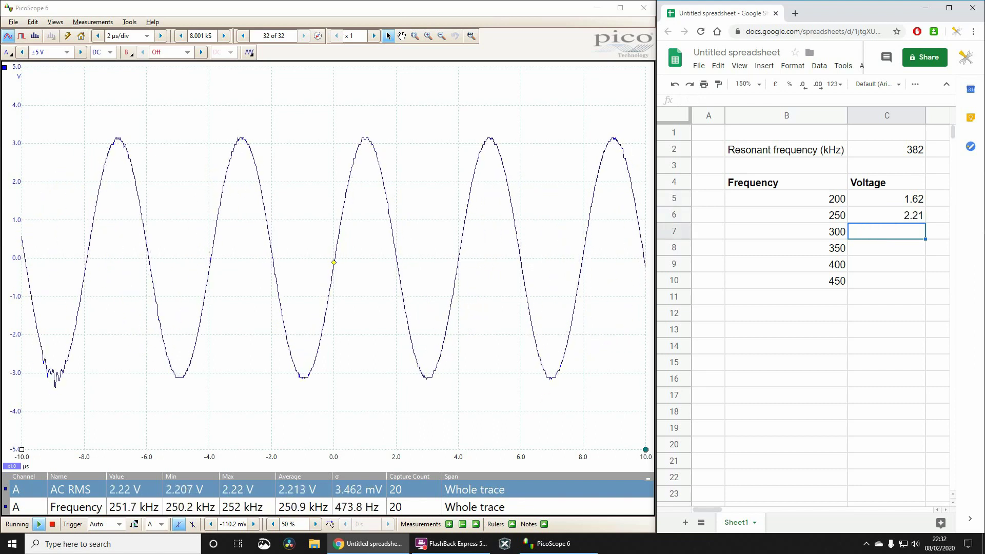
pyautogui.write('2.6')
pyautogui.press('Return')
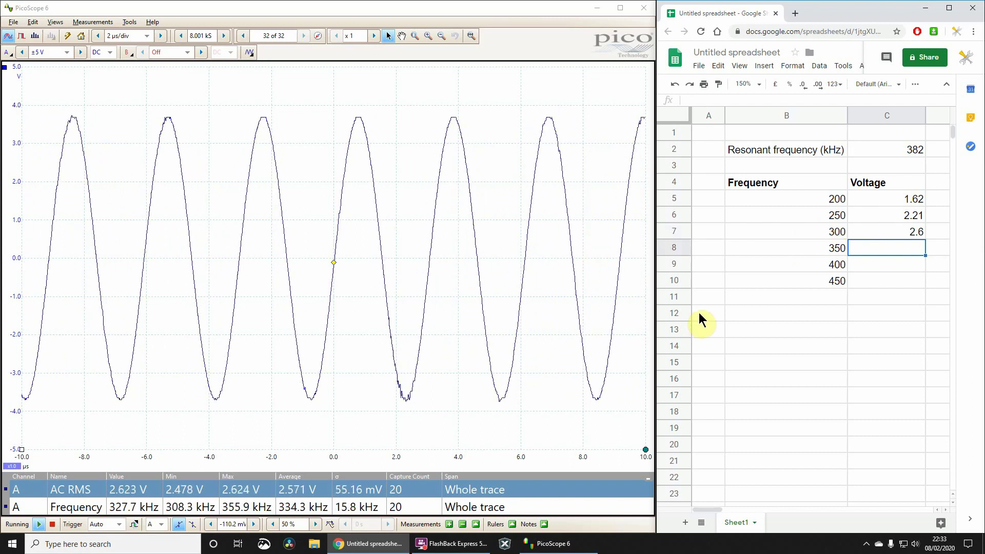
pyautogui.write('2.51')
pyautogui.press('Return')
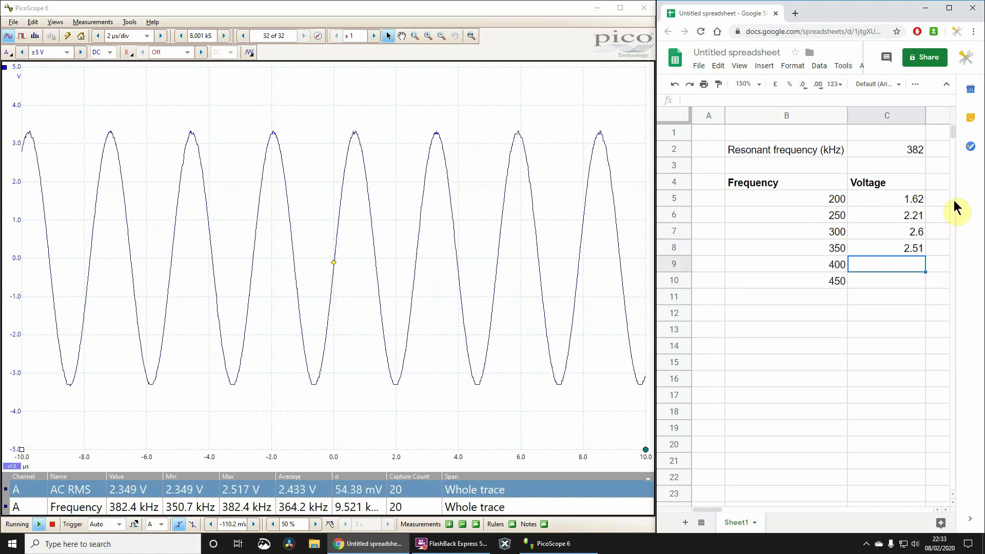
pyautogui.write('2.14')
pyautogui.press('Return')
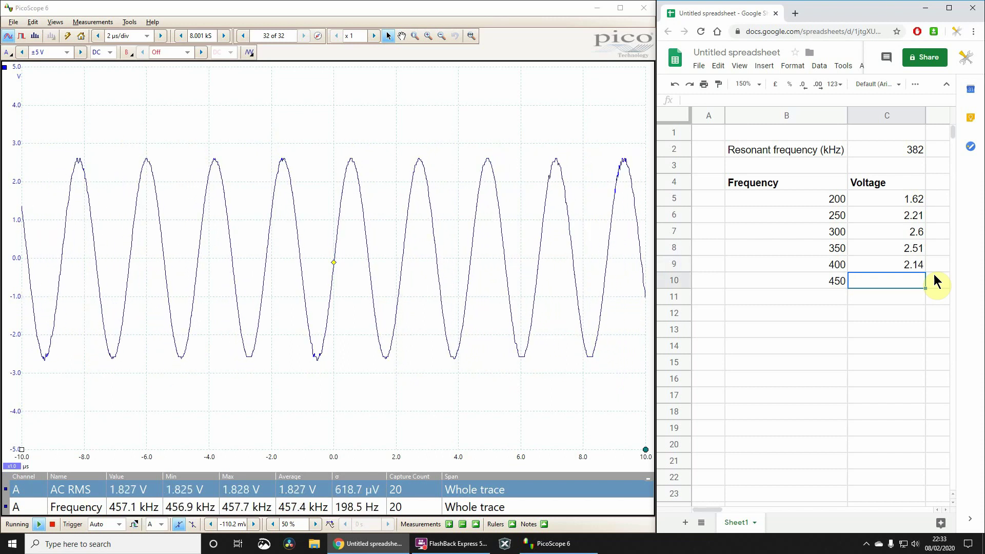
pyautogui.write('1.83')
pyautogui.press('Return')
# - Maximise the sheet, insert a chart of the B4:C10 table, then delete the chart
pyautogui.click(948, 7)
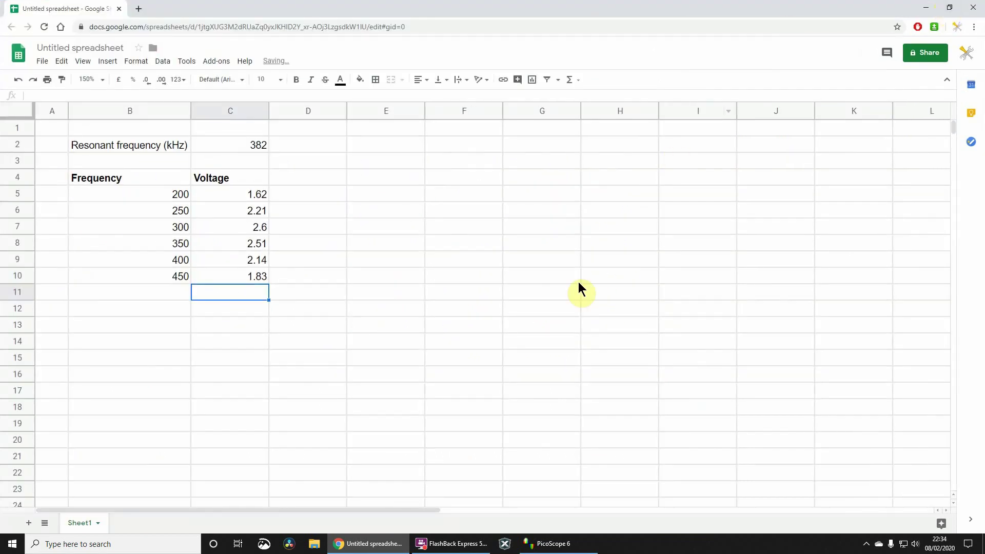
pyautogui.moveTo(104, 175); pyautogui.dragTo(246, 277)
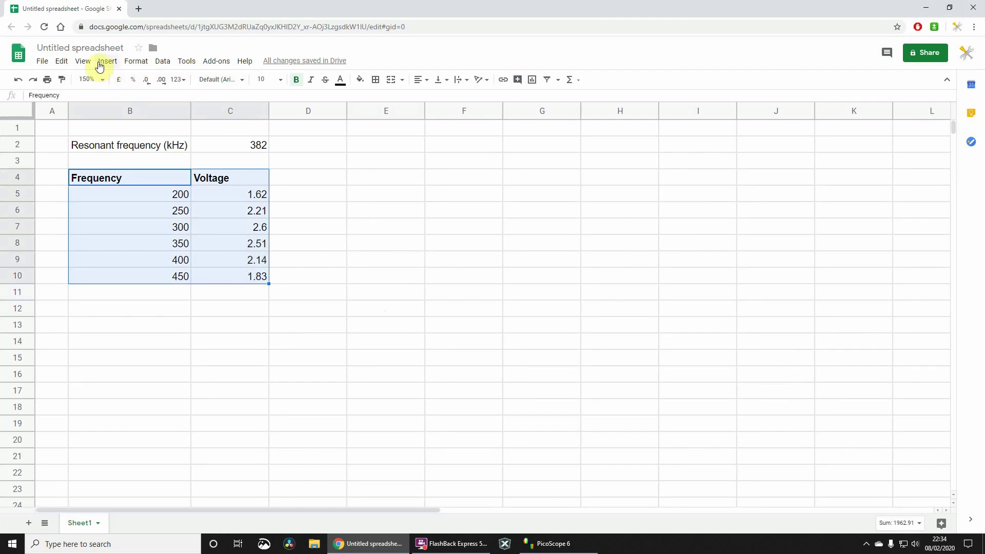
pyautogui.click(100, 64)
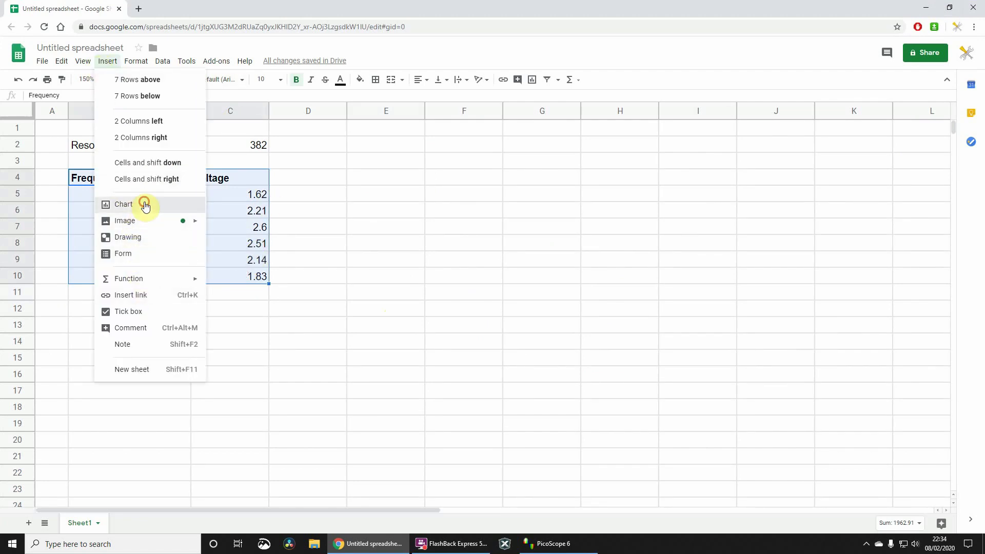
pyautogui.click(145, 204)
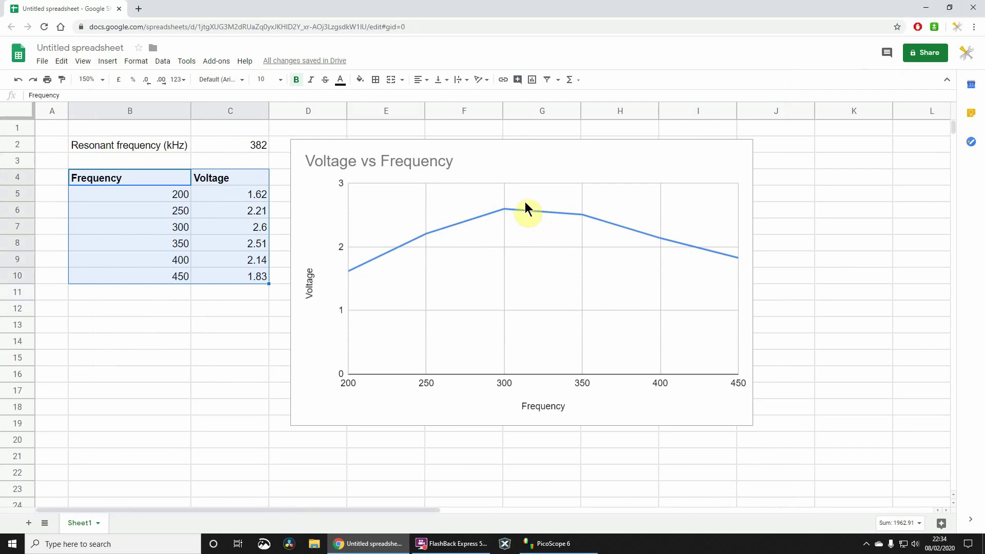
pyautogui.click(548, 172)
pyautogui.press('Delete')
# - Snap the sheet beside PicoScope and insert rows for 275, 325 and 375 kHz
pyautogui.press('super+Right')
pyautogui.click(492, 268)
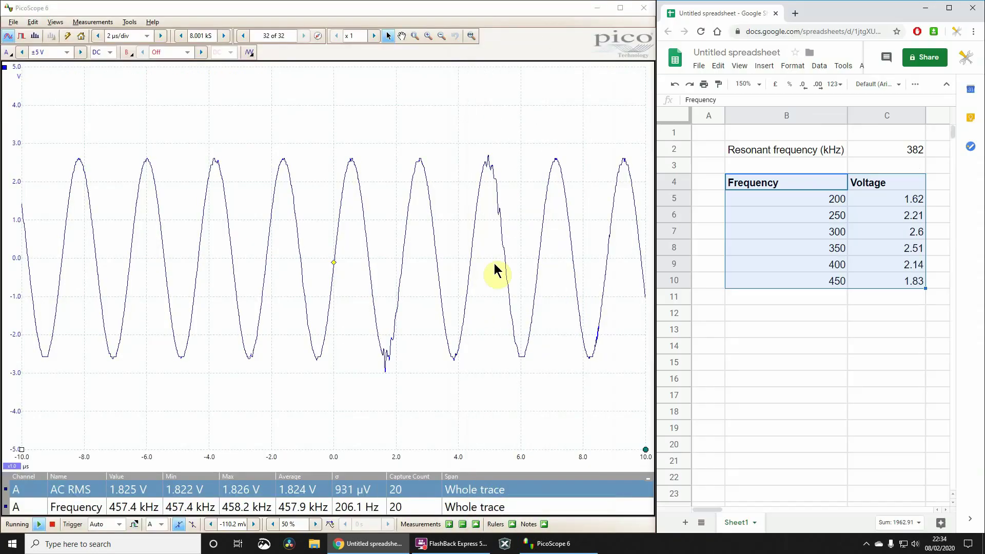
pyautogui.moveTo(828, 236); pyautogui.dragTo(879, 304)
pyautogui.click(836, 231)
pyautogui.write('275')
pyautogui.moveTo(831, 264); pyautogui.dragTo(897, 321)
pyautogui.click(831, 264)
pyautogui.write('325')
pyautogui.moveTo(826, 291); pyautogui.dragTo(897, 313)
pyautogui.moveTo(896, 321); pyautogui.dragTo(897, 337)
pyautogui.click(831, 297)
pyautogui.write('375')
pyautogui.click(887, 231)
# - Enter voltages 2.45, 2.62 and 2.36 for 275, 325 and 375 kHz
pyautogui.click(291, 402)
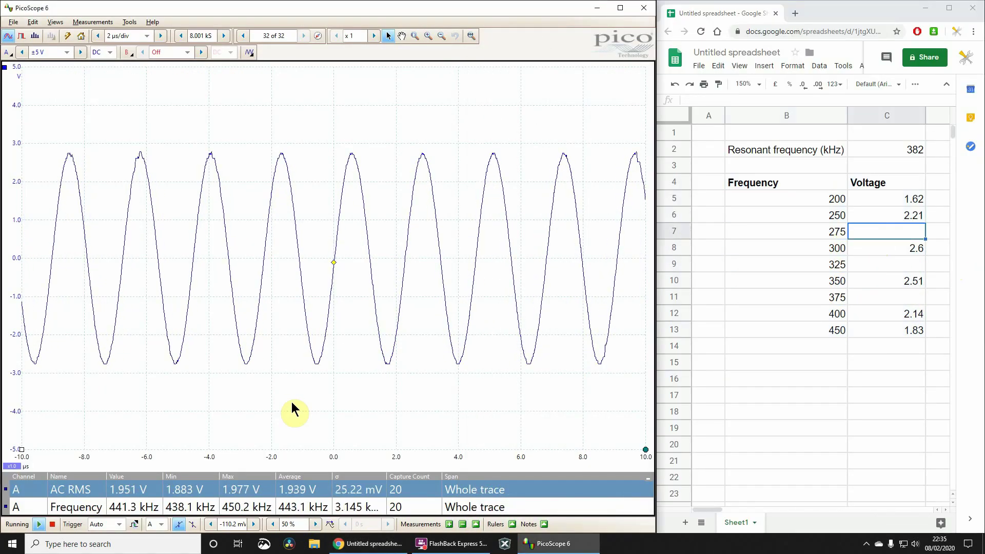
pyautogui.click(921, 231)
pyautogui.write('2.45')
pyautogui.press('Return')
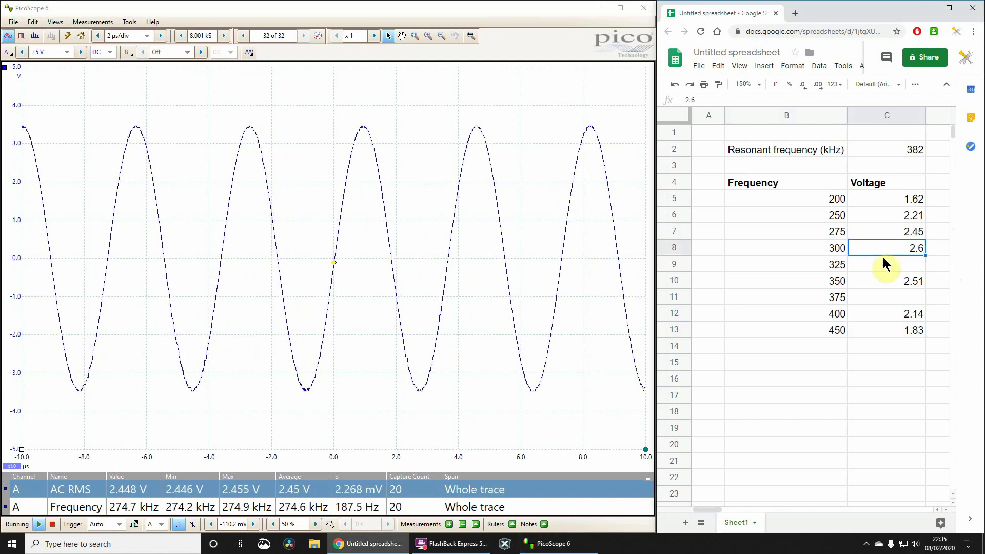
pyautogui.press('Return')
pyautogui.write('2.62')
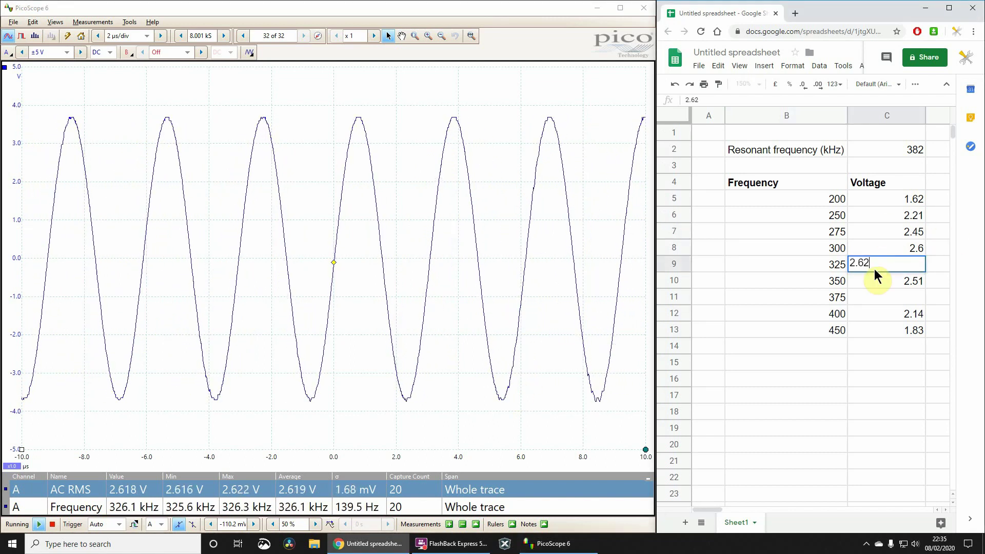
pyautogui.press('Return')
pyautogui.press('Return')
pyautogui.click(906, 347)
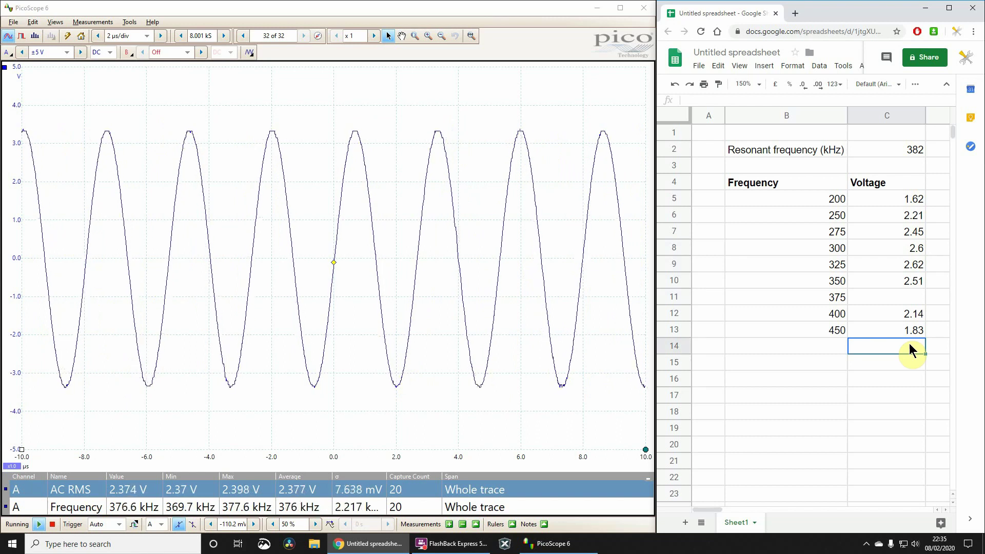
pyautogui.press('Up')
pyautogui.press('Up')
pyautogui.press('Up')
pyautogui.write('2.36')
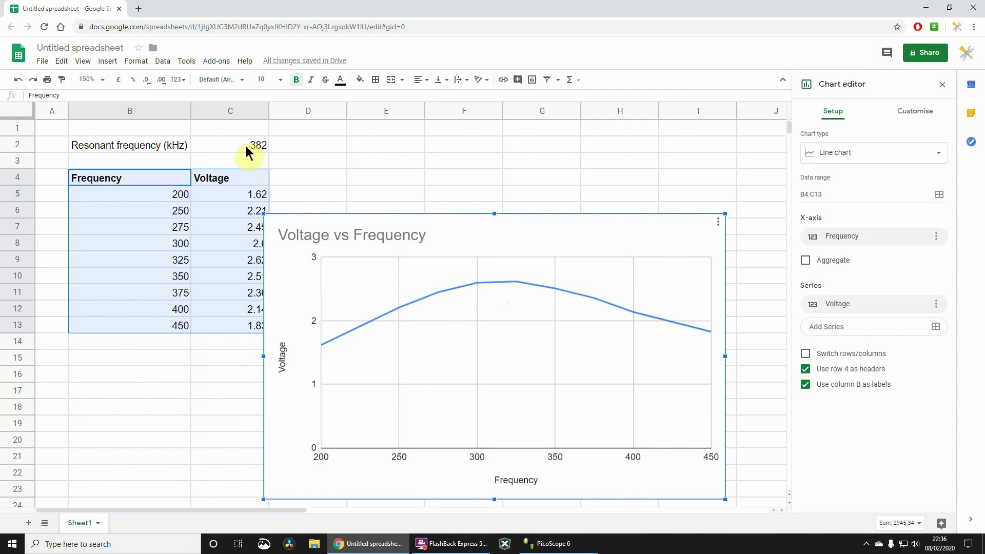
# - Drag the Voltage vs Frequency chart up beside the table and close the Chart editor
pyautogui.moveTo(457, 224); pyautogui.dragTo(489, 164)
pyautogui.click(282, 147)
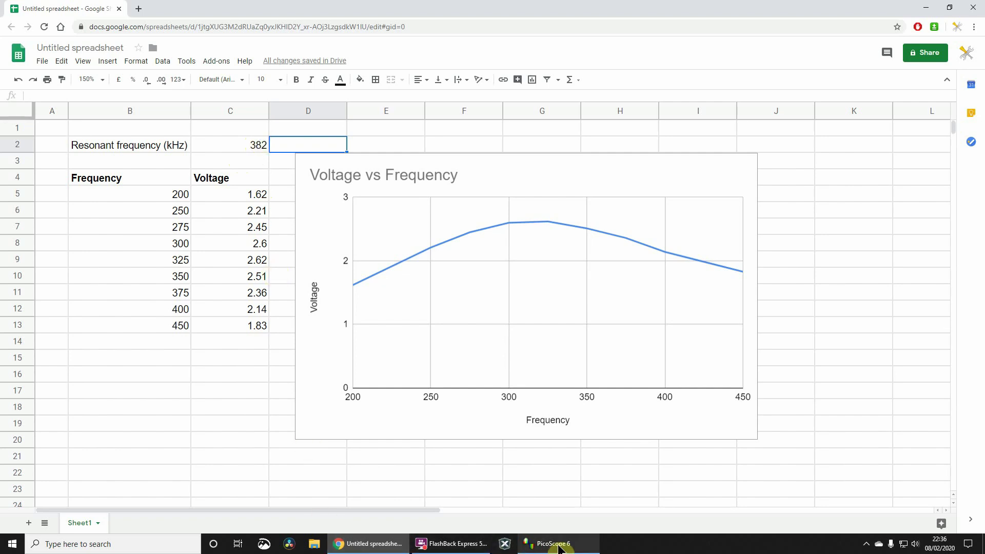
# - Bring PicoScope 6 to the front from the taskbar
pyautogui.click(558, 546)
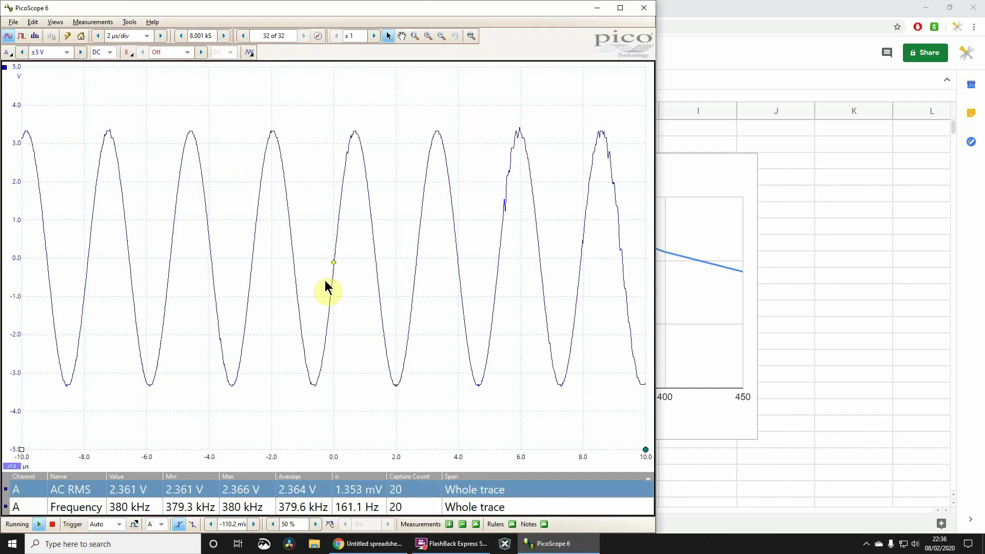